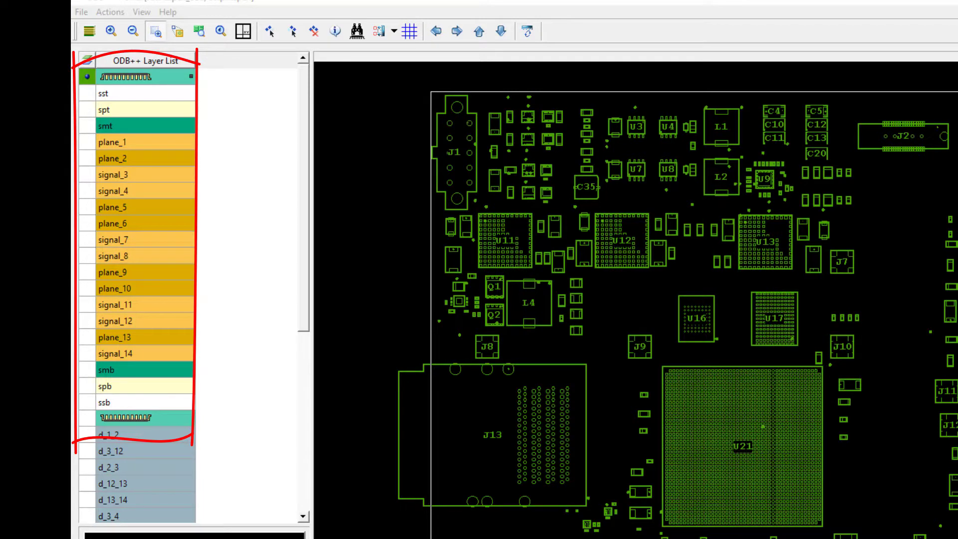
# Look through the ODB++ layers and display plane_1, signal_3 and signal_4 along with the top components.
pyautogui.scroll(-3, 145, 294)
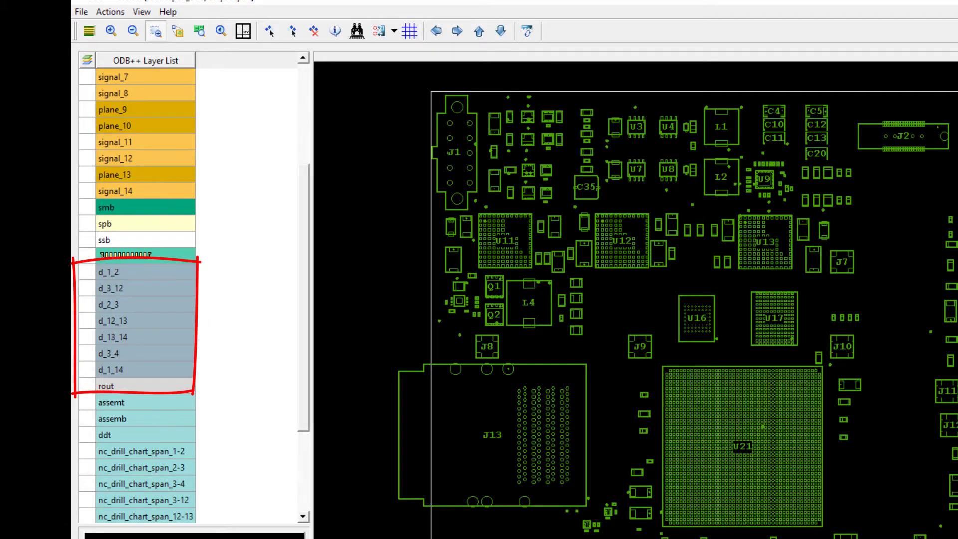
pyautogui.scroll(-2, 145, 295)
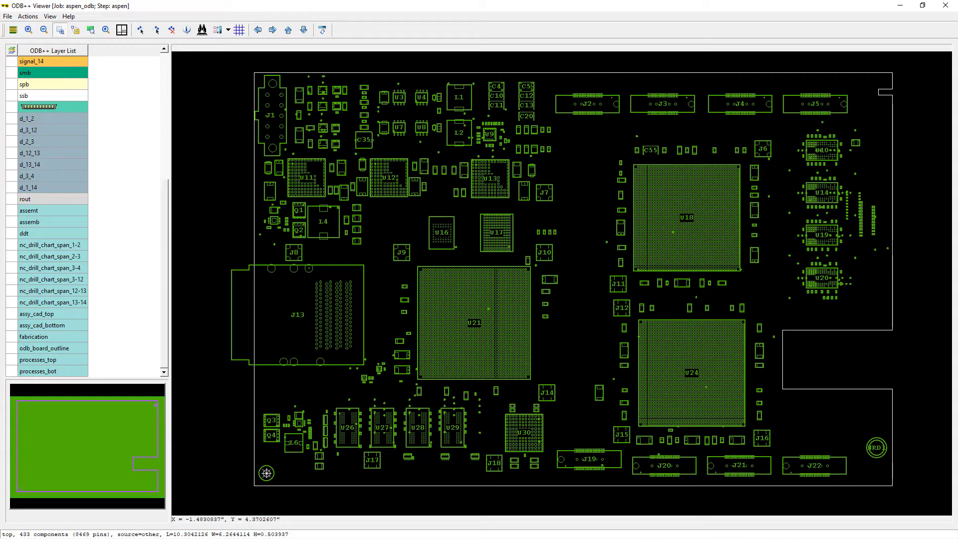
pyautogui.scroll(6, 50, 215)
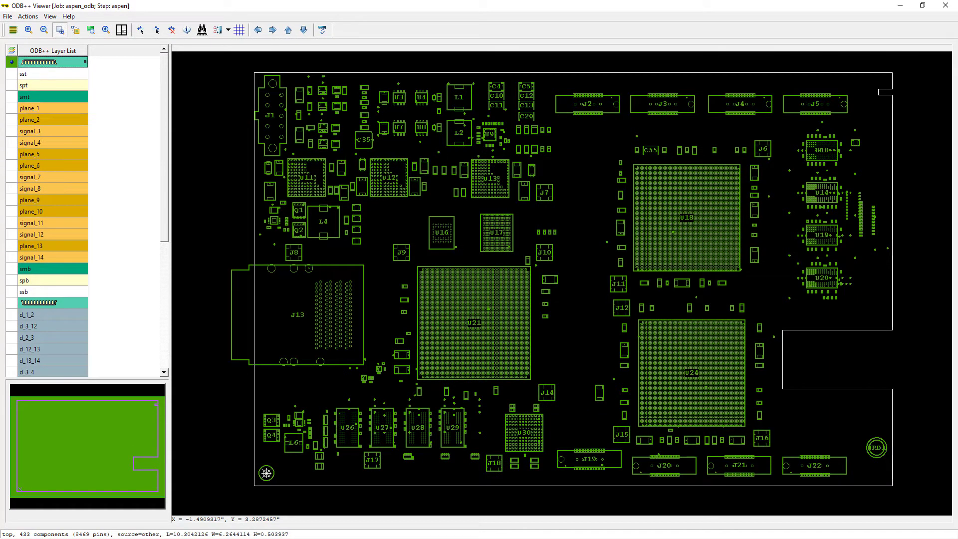
pyautogui.click(30, 108)
pyautogui.click(30, 131)
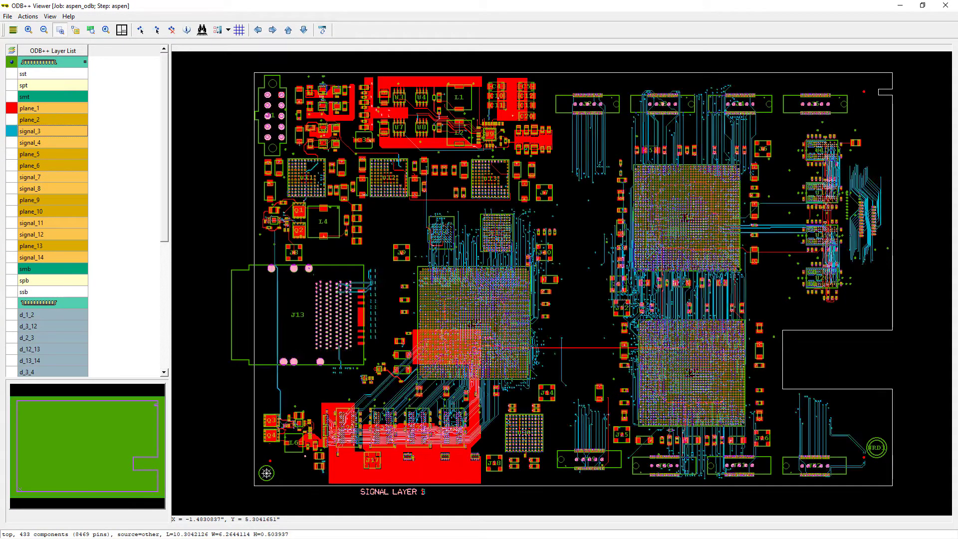
pyautogui.click(30, 142)
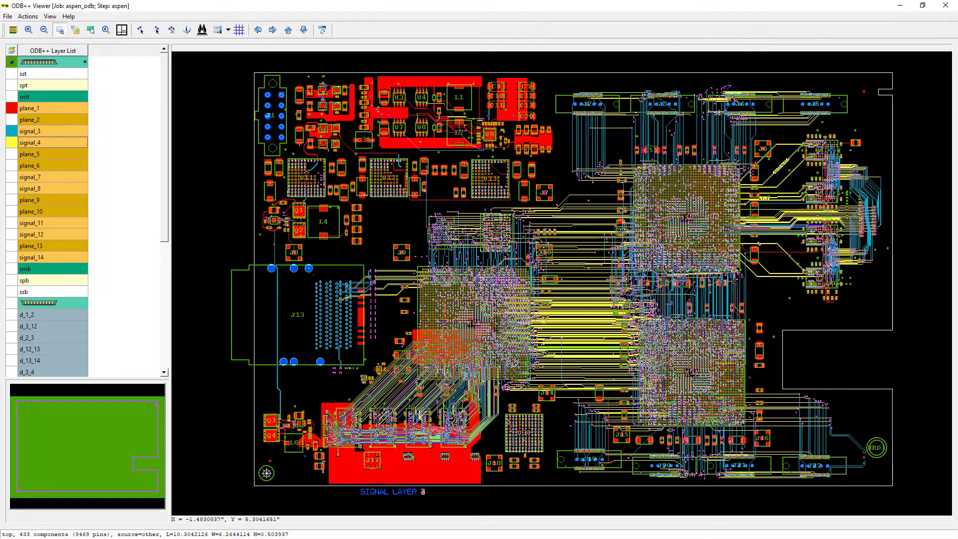
# Review the layer color settings and close them without making changes.
pyautogui.click(50, 17)
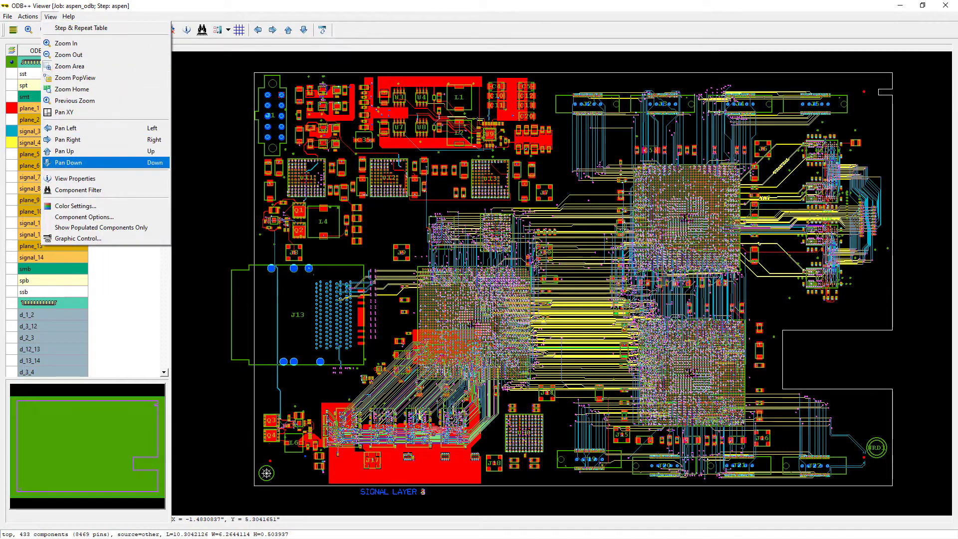
pyautogui.click(75, 206)
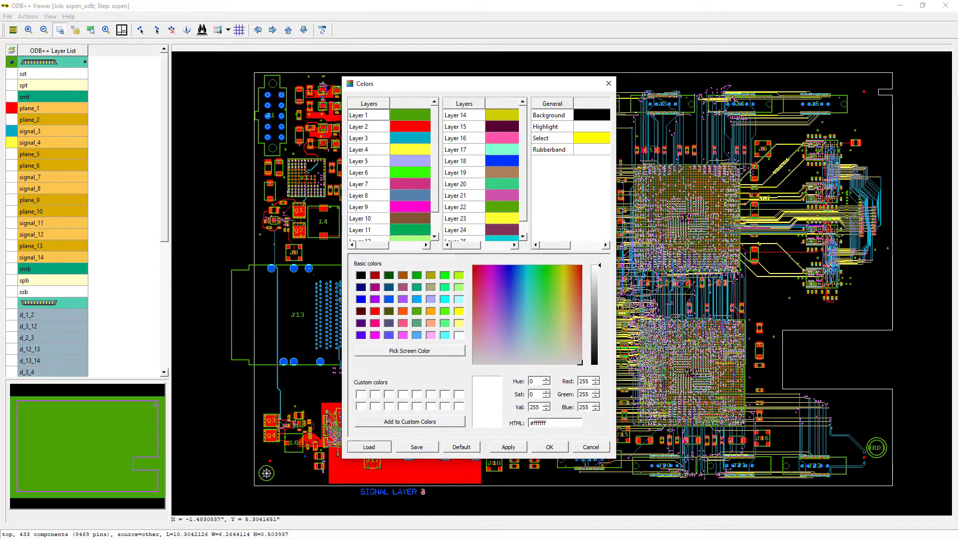
pyautogui.press('Escape')
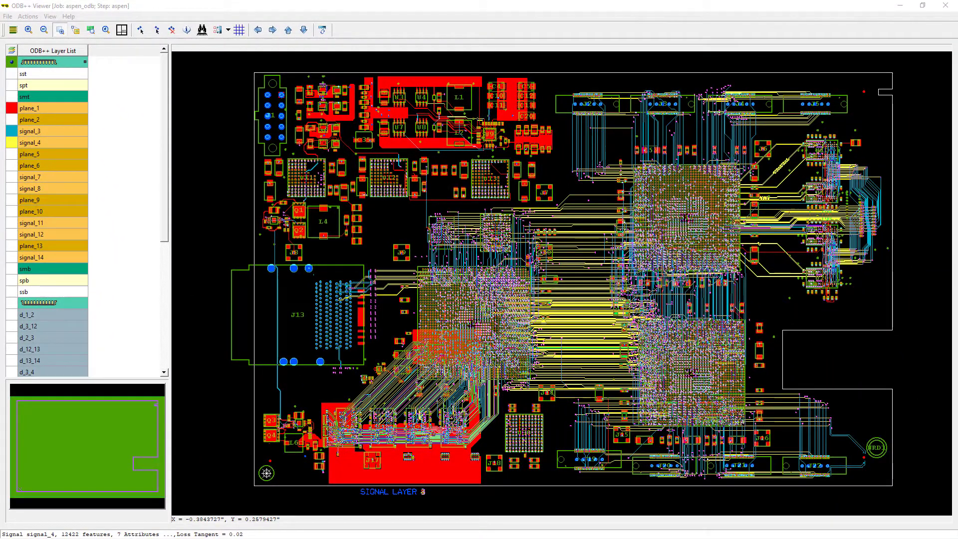
# Practice zooming in and out of the board, ending close up on the signal traces beside capacitors C31, C32, C52 and C53.
pyautogui.scroll(3, 586, 138)
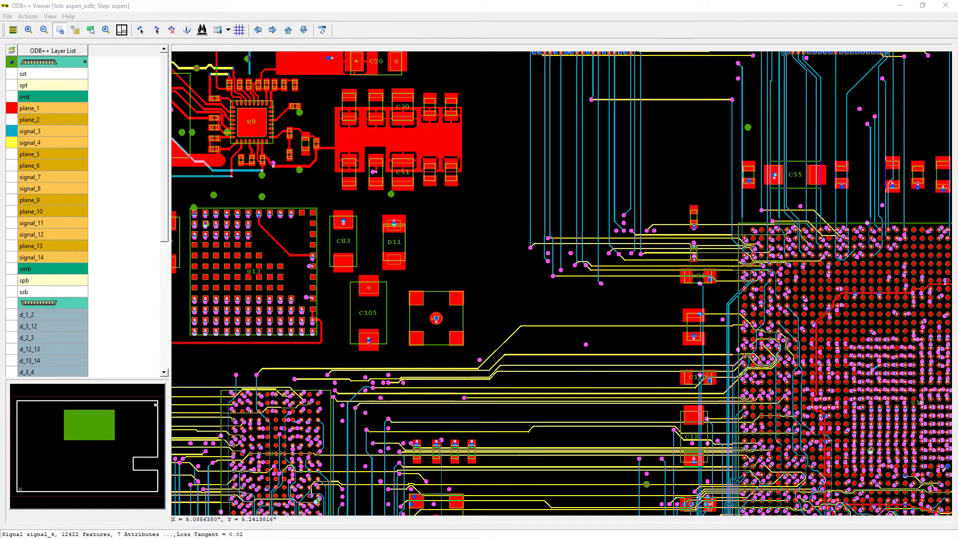
pyautogui.scroll(-3, 586, 139)
pyautogui.scroll(1, 589, 139)
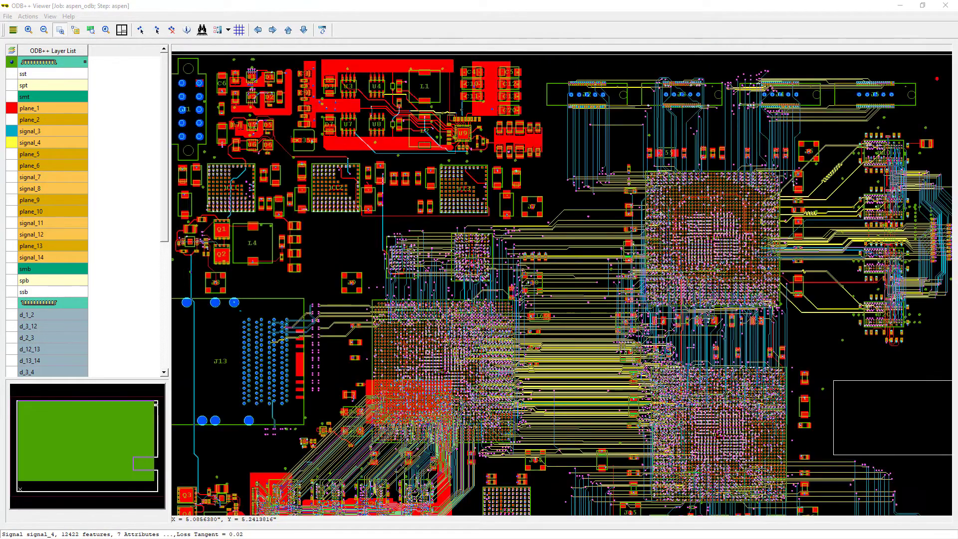
pyautogui.moveTo(538, 106); pyautogui.dragTo(644, 202)
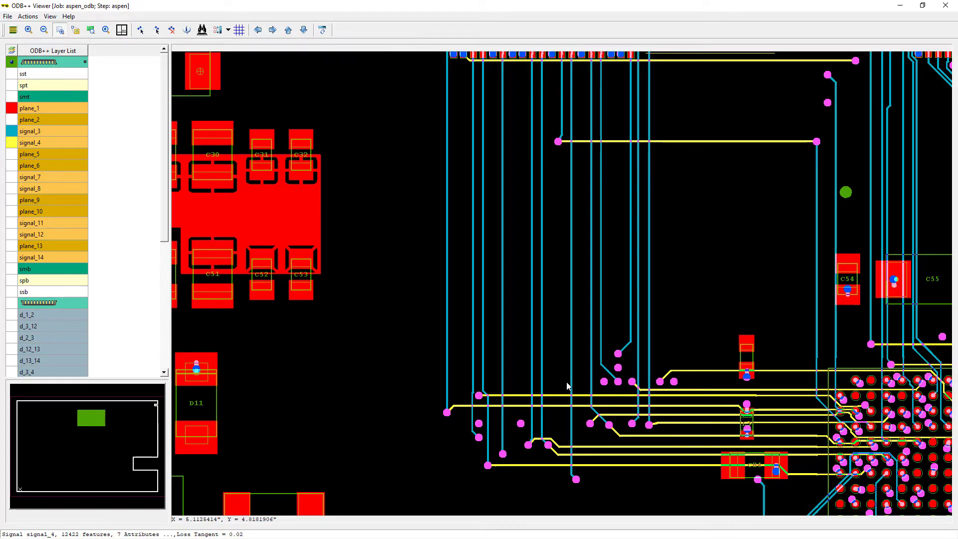
pyautogui.moveTo(567, 381)
pyautogui.mouseDown(button='middle')
pyautogui.moveTo(481, 305)
pyautogui.moveTo(383, 165)
pyautogui.mouseUp(button='middle')
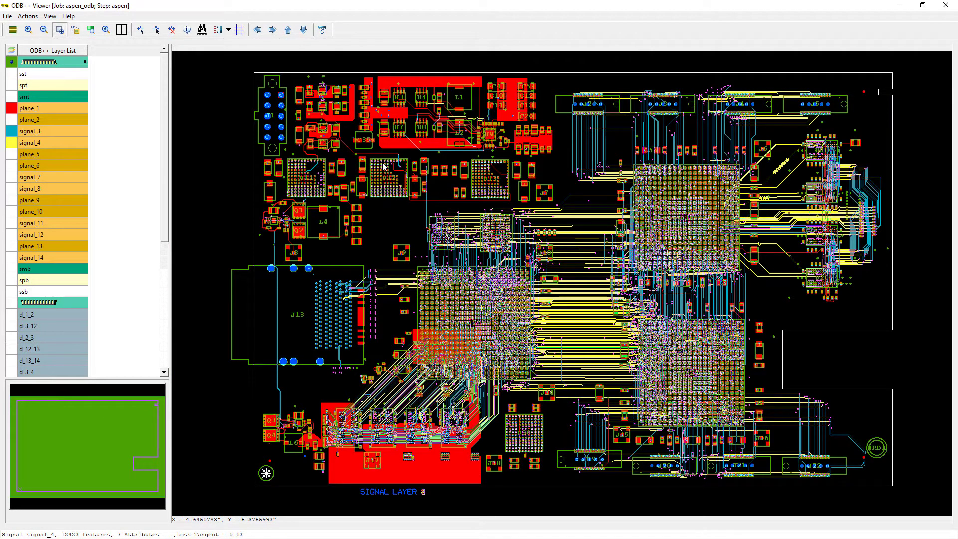
pyautogui.moveTo(555, 116); pyautogui.dragTo(612, 192, button='middle')
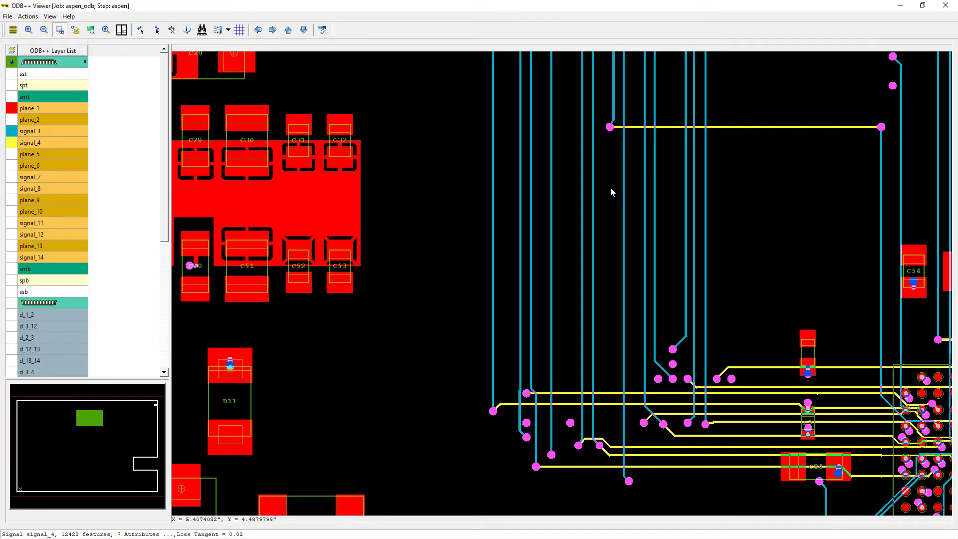
pyautogui.moveTo(415, 372)
pyautogui.mouseDown(button='middle')
pyautogui.moveTo(634, 163)
pyautogui.moveTo(519, 293)
pyautogui.mouseUp(button='middle')
# Highlight the vertical signal_3 trace nearest capacitors C32 and C53 and select its full feature details for copying.
pyautogui.click(14, 30)
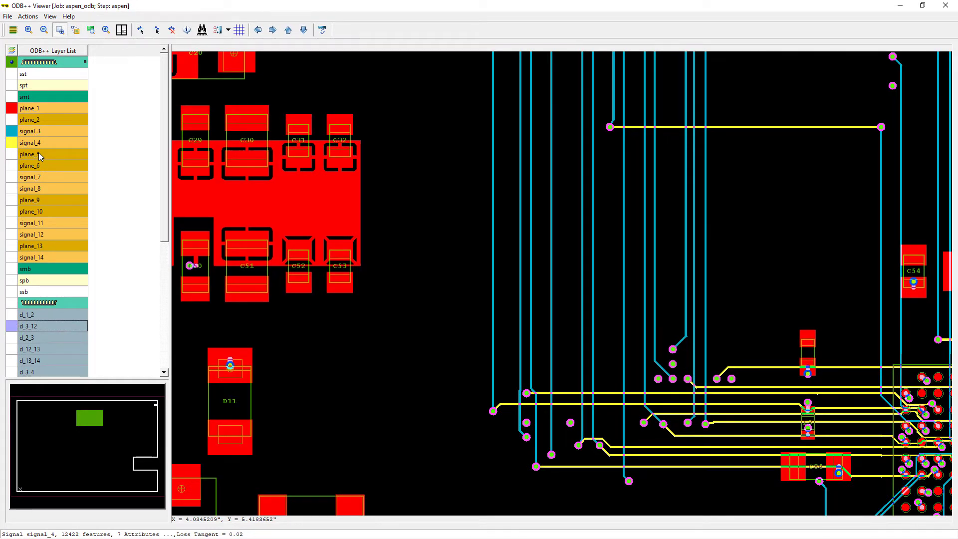
pyautogui.click(491, 222)
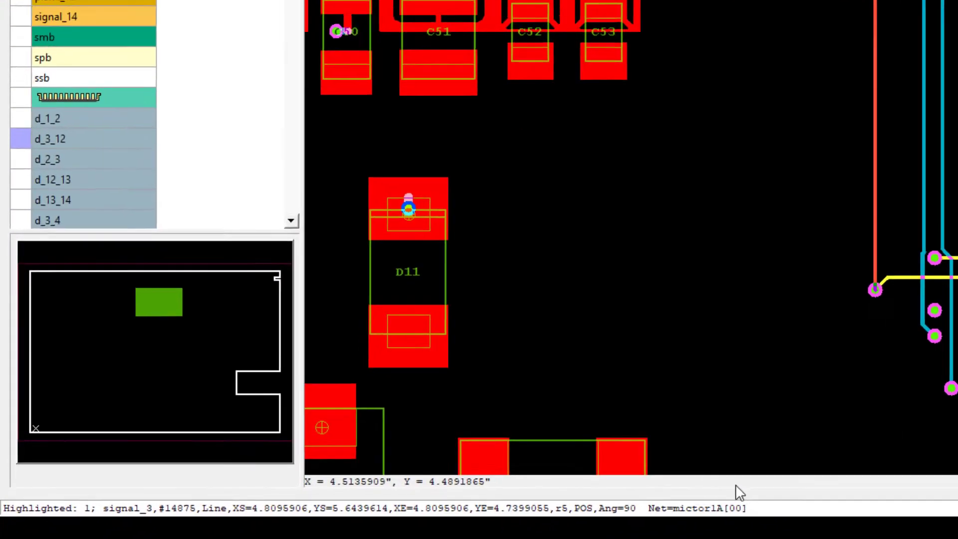
pyautogui.rightClick(766, 509)
pyautogui.click(790, 499)
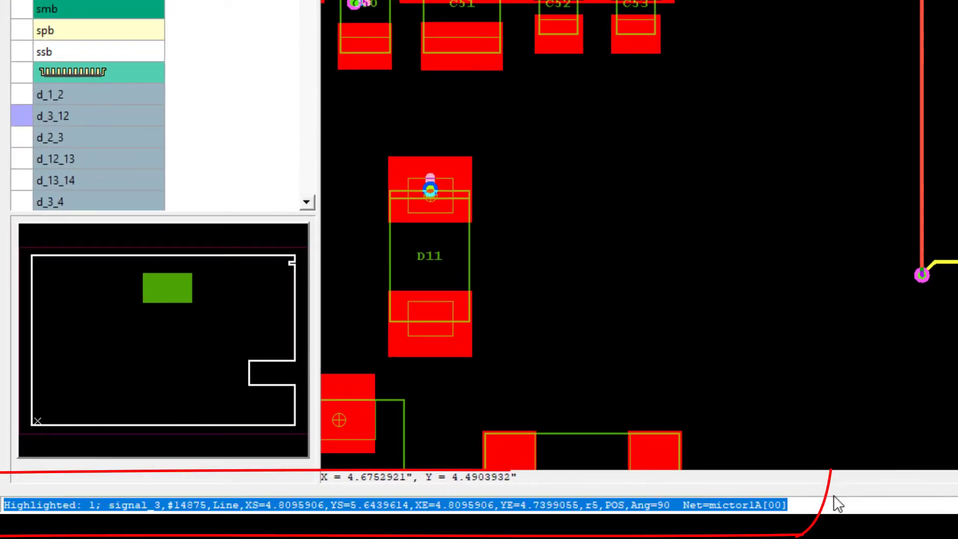
pyautogui.rightClick(834, 506)
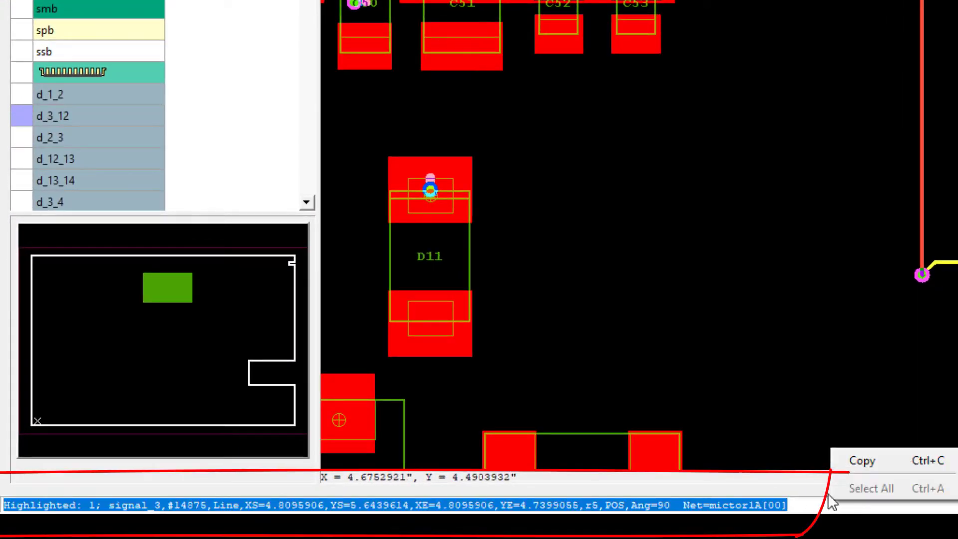
pyautogui.click(781, 362)
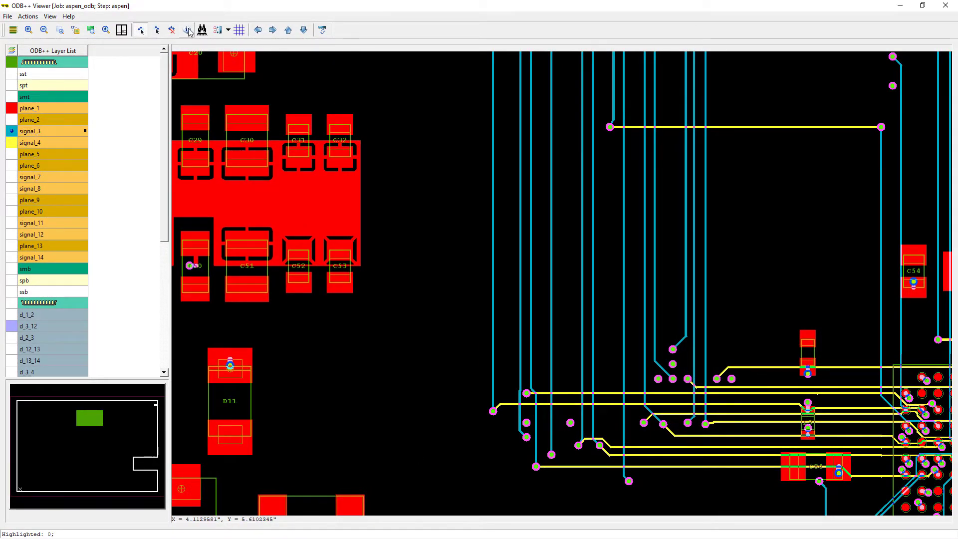
# View the feature information for the mictor1A[00] trace and its end via pad, and the component information for C67.
pyautogui.moveTo(2, 91); pyautogui.dragTo(343, 104)
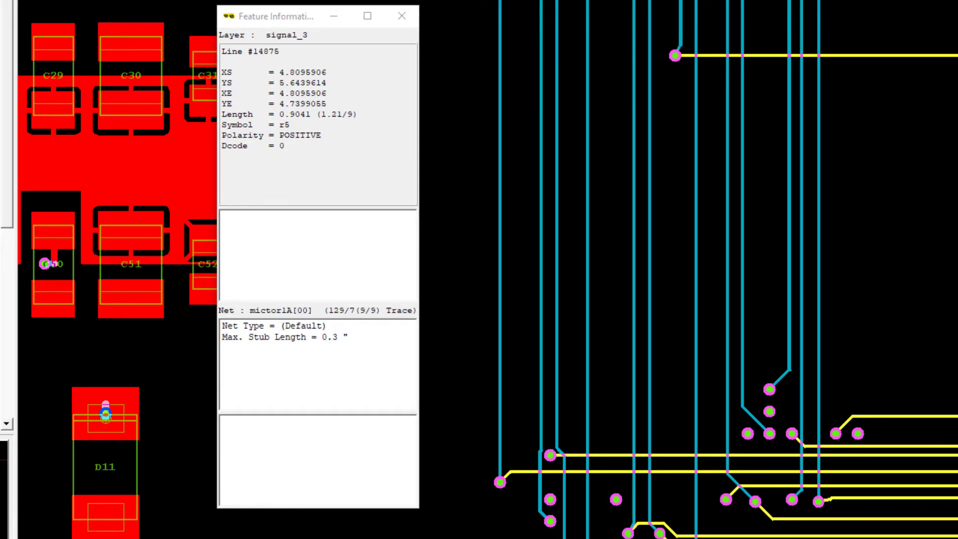
pyautogui.click(499, 482)
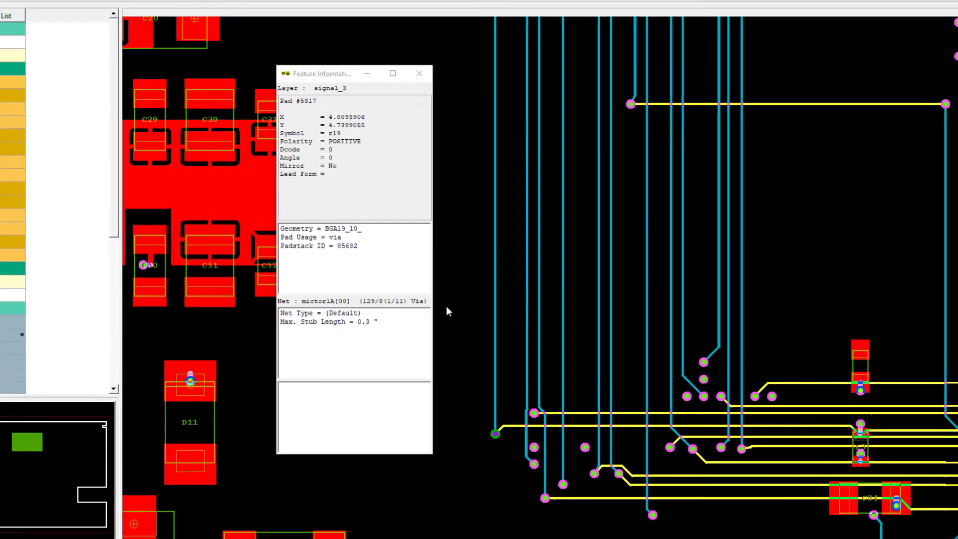
pyautogui.click(402, 16)
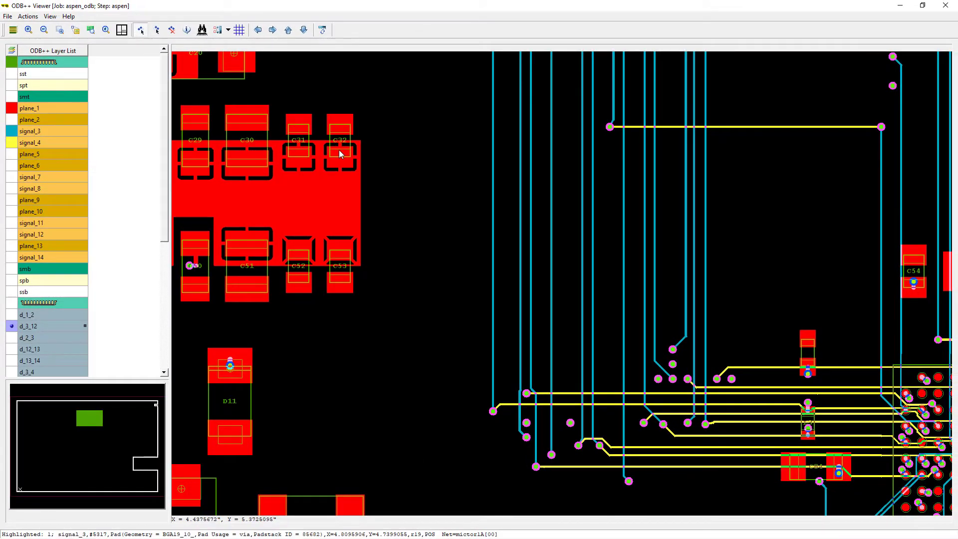
pyautogui.click(814, 357)
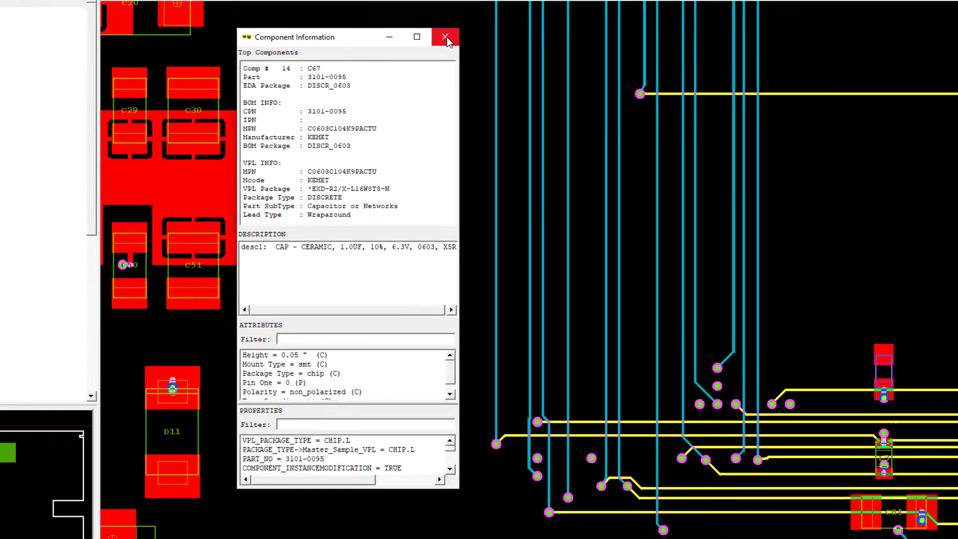
pyautogui.click(441, 16)
# Highlight net mictor1A[00] as CAD Net 1 and mictor1A[02] as CAD Net 2, and close the net highlighting dialog.
pyautogui.click(26, 15)
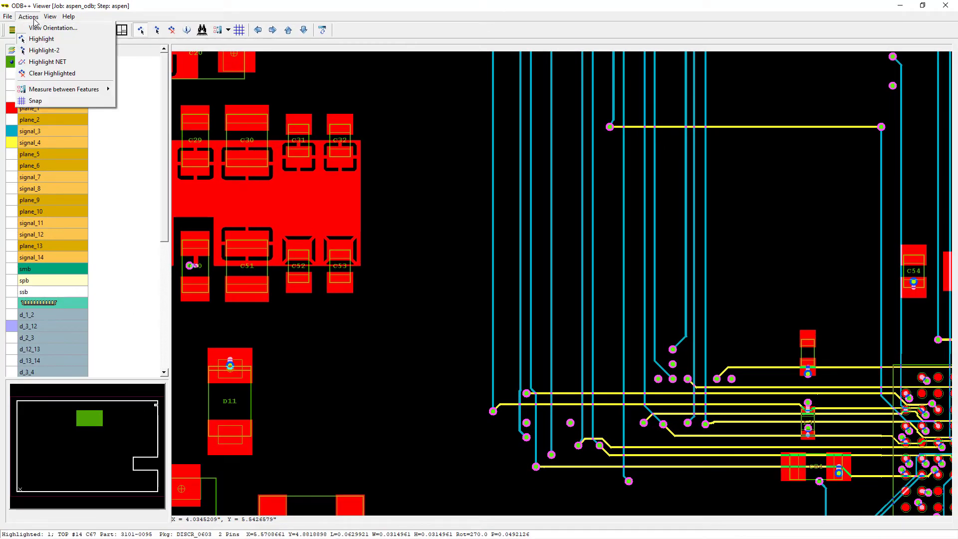
pyautogui.click(40, 62)
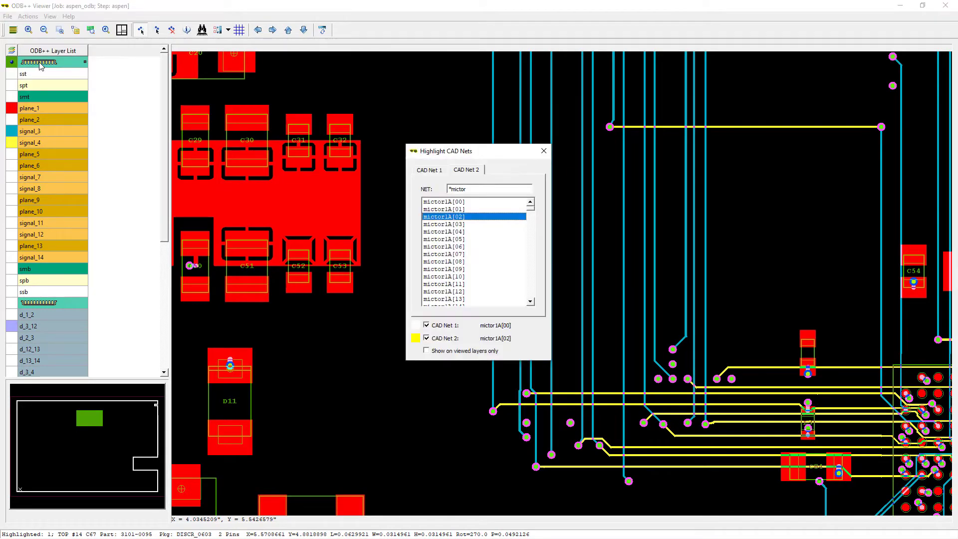
pyautogui.moveTo(416, 153); pyautogui.dragTo(344, 153)
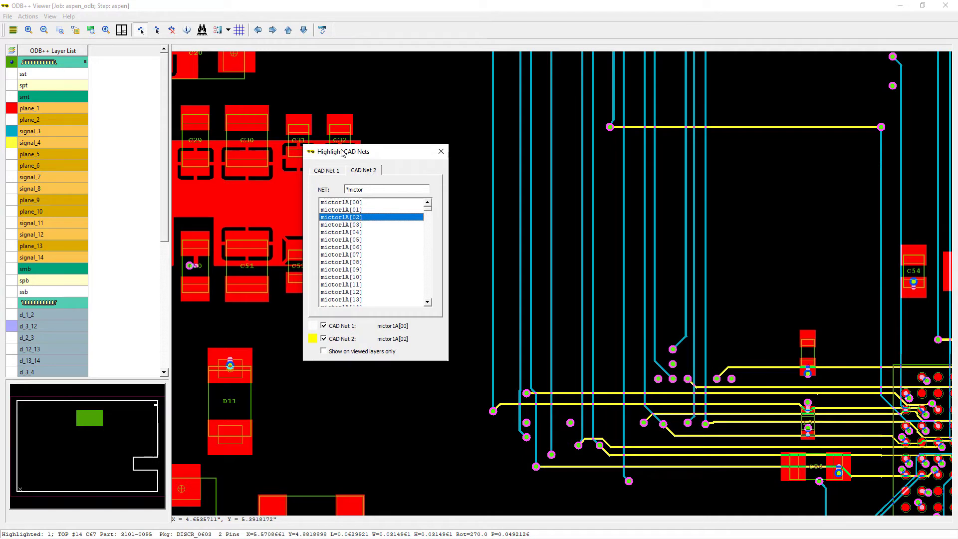
pyautogui.click(327, 171)
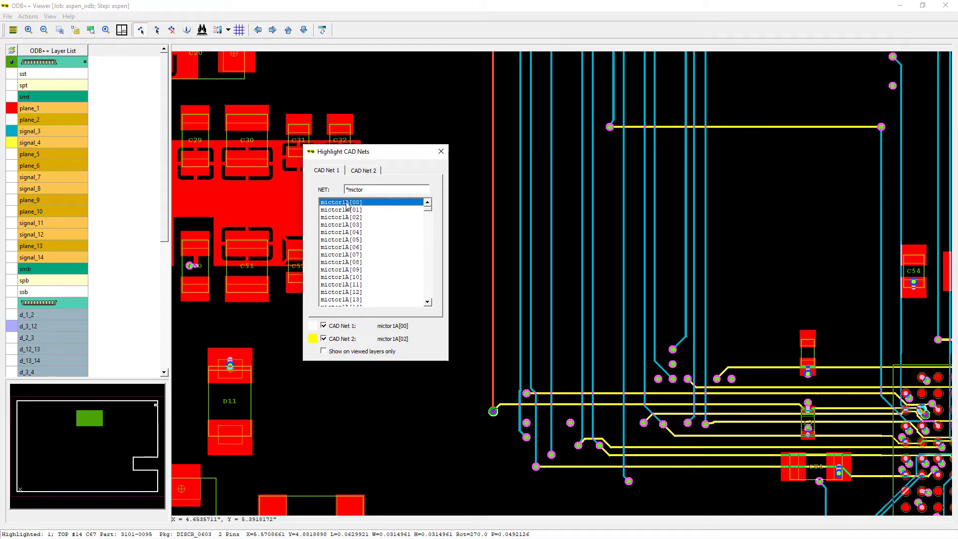
pyautogui.click(365, 171)
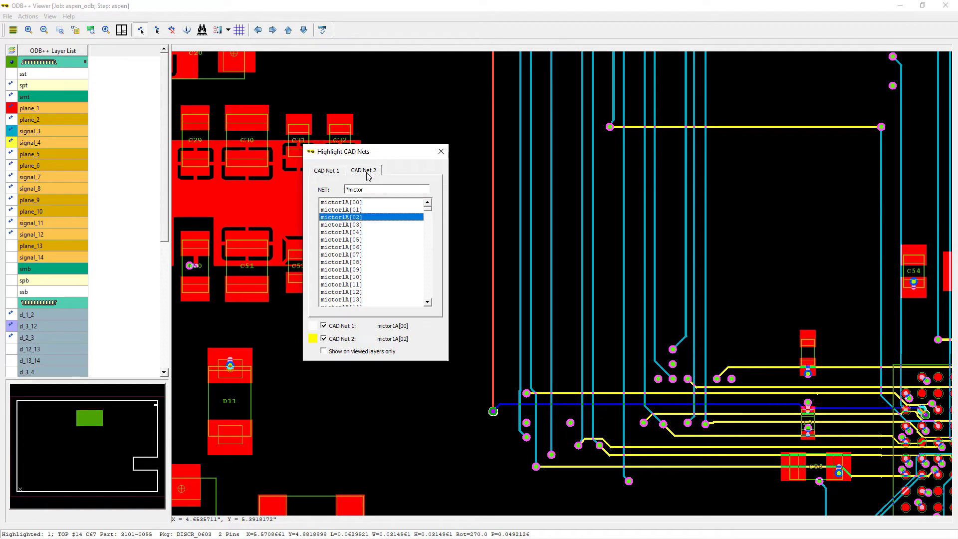
pyautogui.click(344, 218)
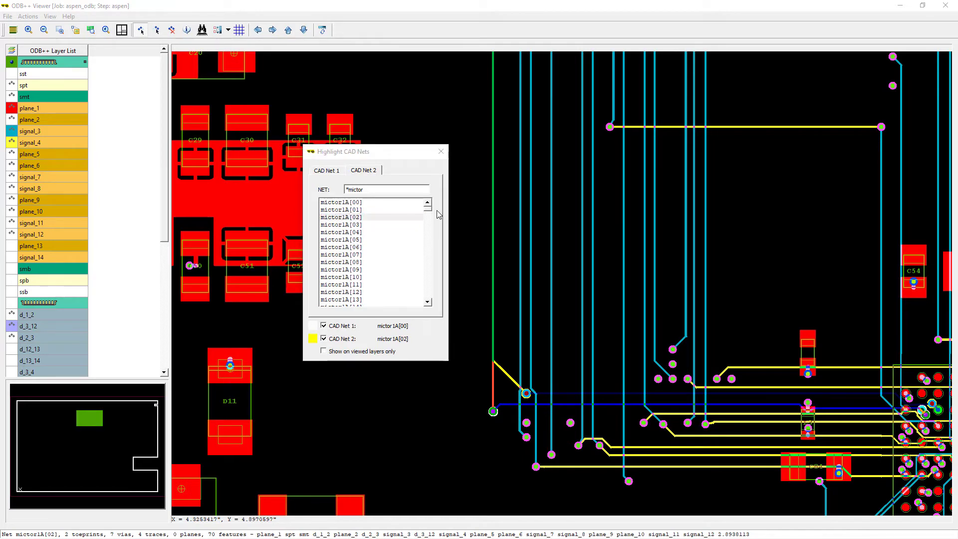
pyautogui.click(441, 151)
# Search the component filter by RefDes for U13 with pin A1 and go to it on the board.
pyautogui.click(202, 30)
pyautogui.doubleClick(45, 396)
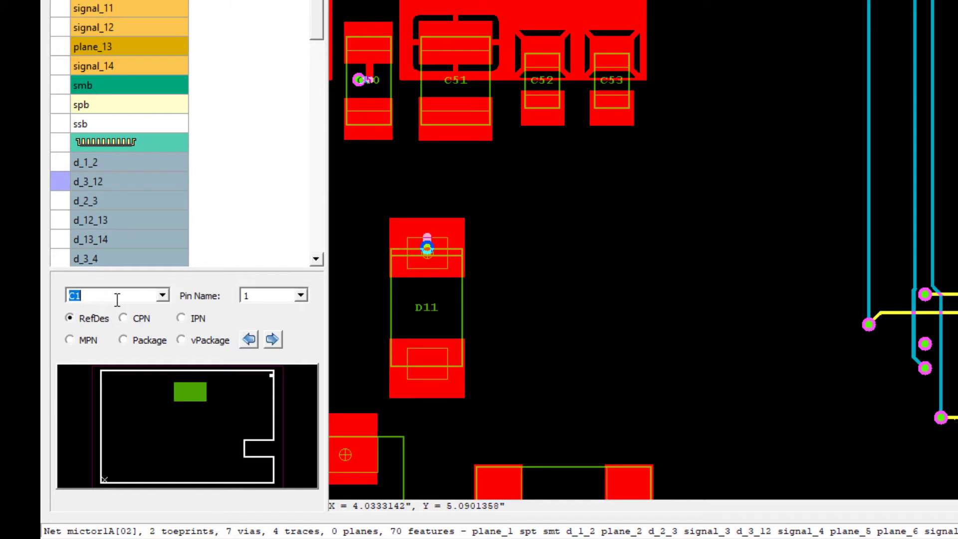
pyautogui.write('u13')
pyautogui.click(301, 295)
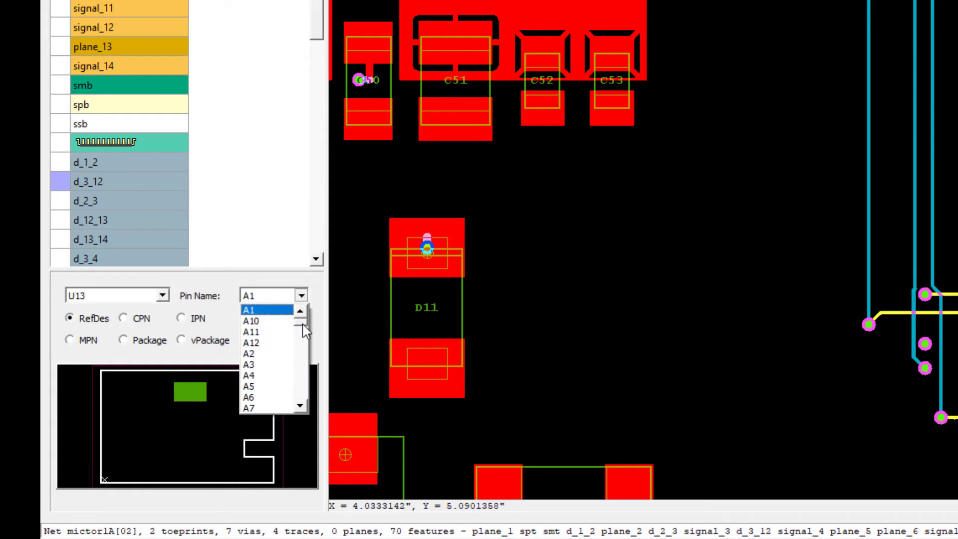
pyautogui.moveTo(305, 333)
pyautogui.mouseDown()
pyautogui.moveTo(305, 421)
pyautogui.moveTo(304, 329)
pyautogui.mouseUp()
pyautogui.click(244, 319)
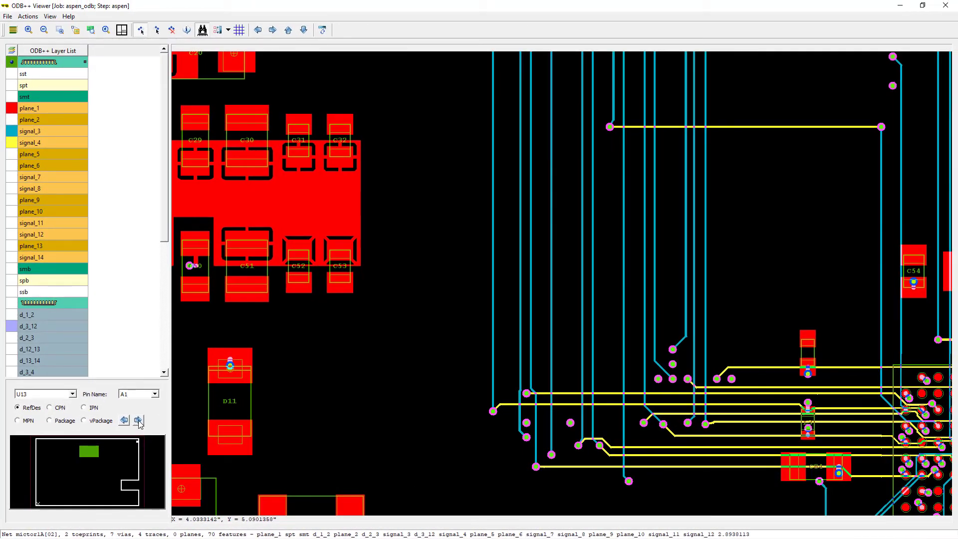
pyautogui.click(138, 420)
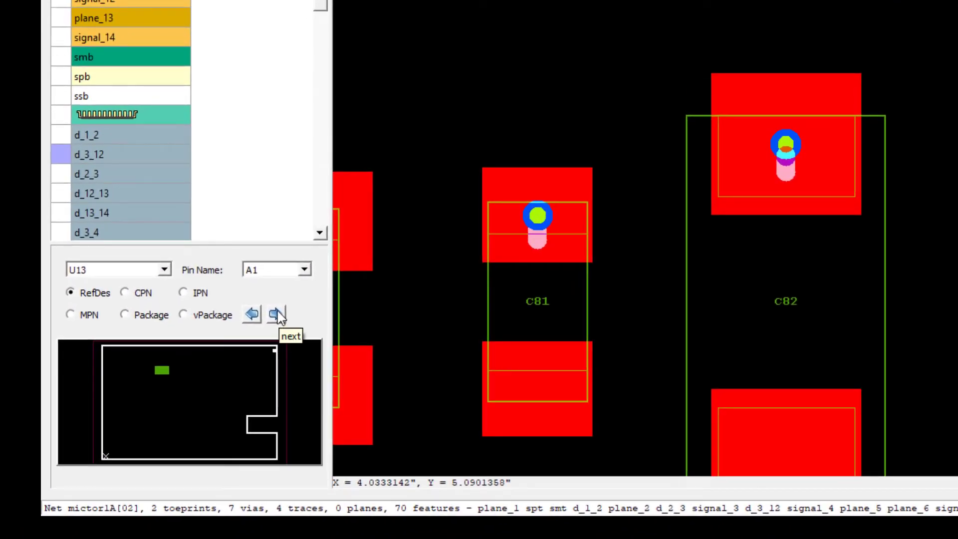
# Switch the component filter through the CPN, MPN, Package and vPackage search criteria.
pyautogui.click(125, 293)
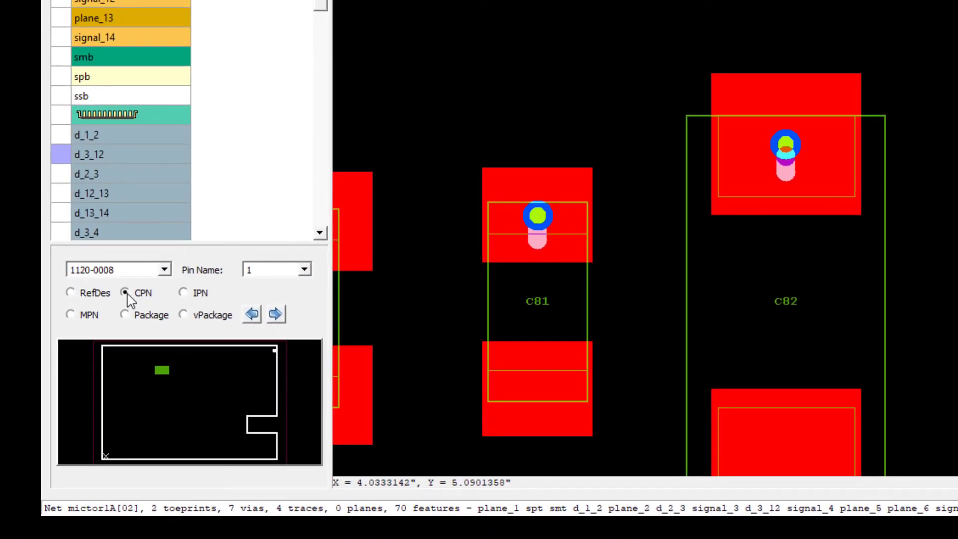
pyautogui.click(70, 314)
pyautogui.click(145, 318)
pyautogui.click(208, 319)
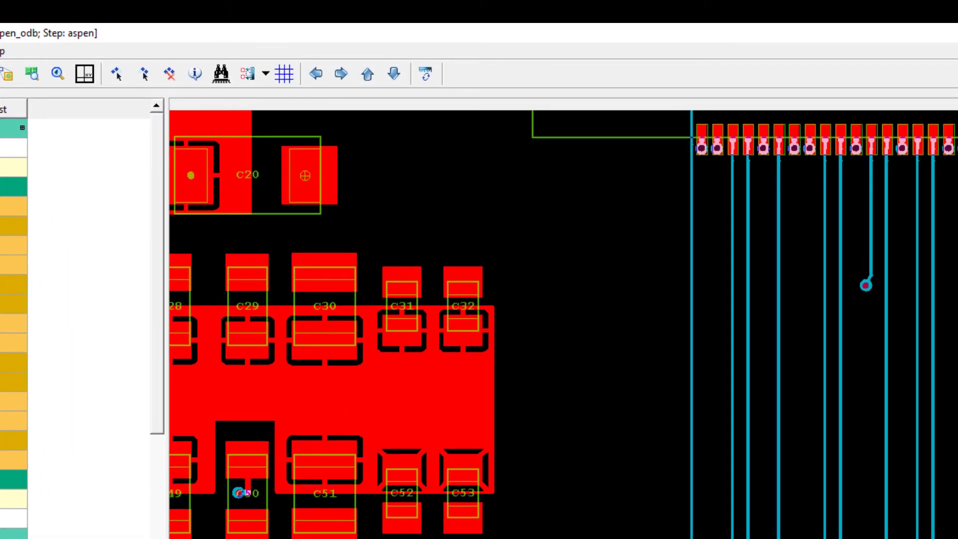
# Measure between points from the upper-right corner of D11's top pad to the lower-right corner of C51's bottom pad.
pyautogui.click(266, 74)
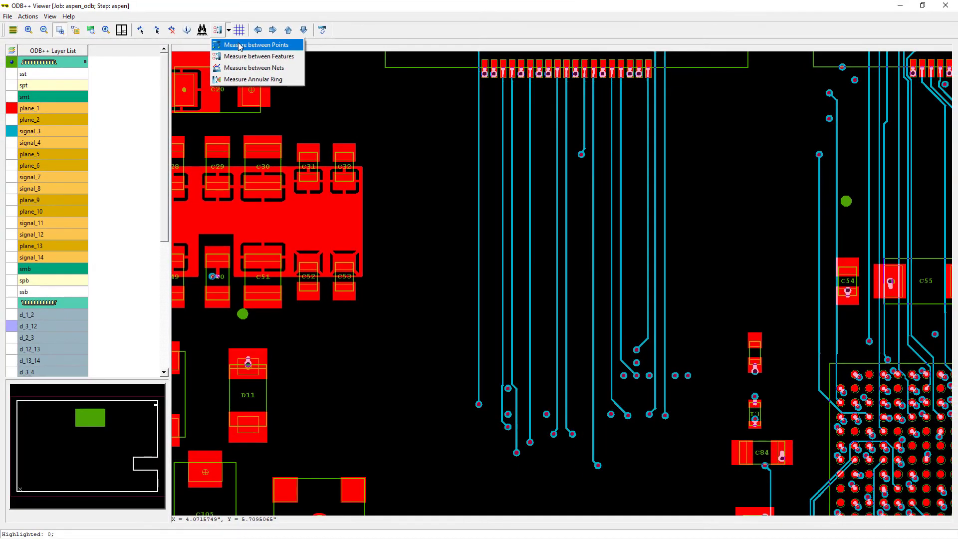
pyautogui.click(240, 44)
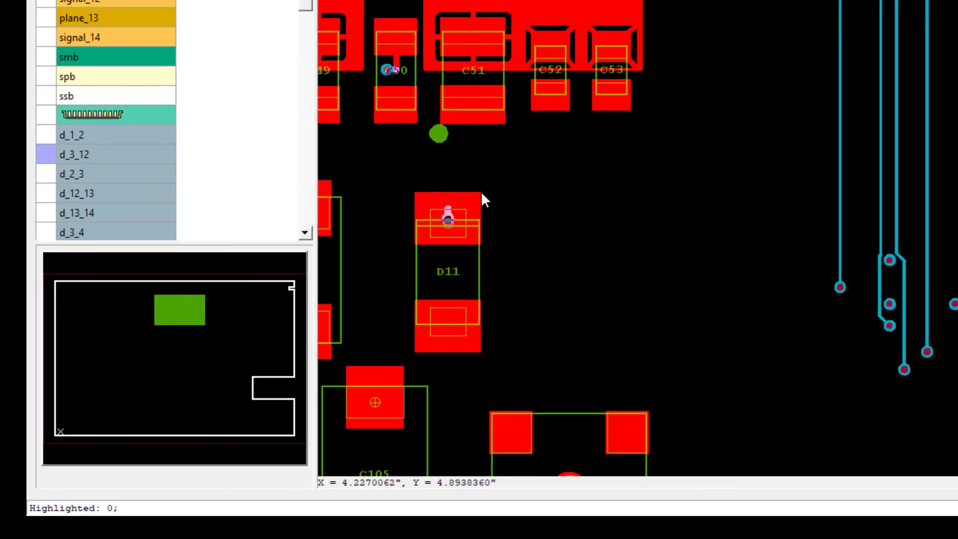
pyautogui.click(269, 352)
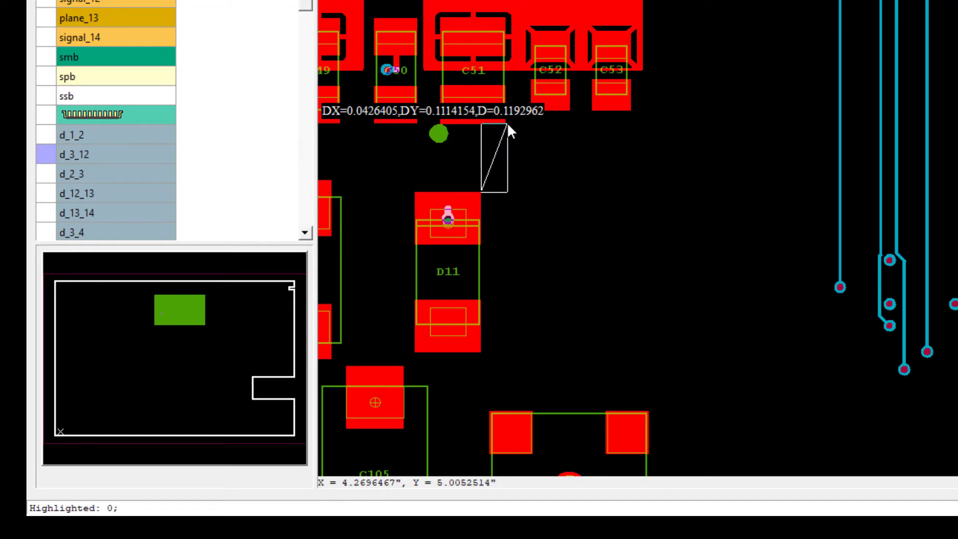
pyautogui.click(507, 122)
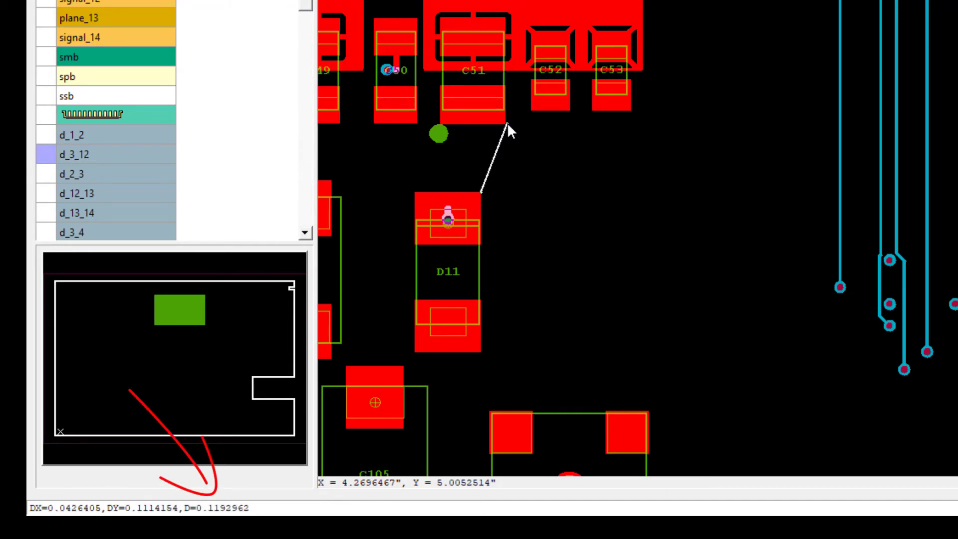
# Measure between features from the mictor1A[02] via pad on signal_3 to the trace running just left of it.
pyautogui.click(228, 30)
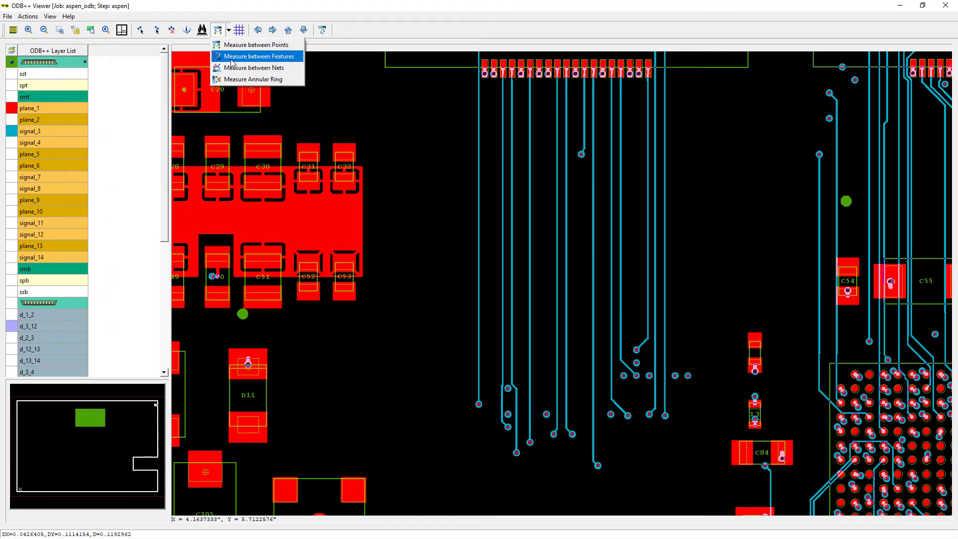
pyautogui.click(232, 56)
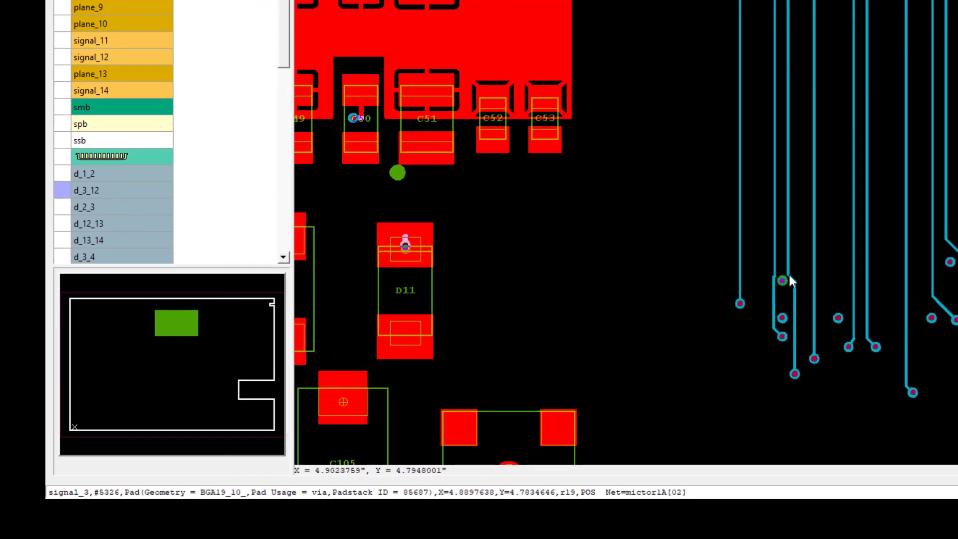
pyautogui.click(786, 274)
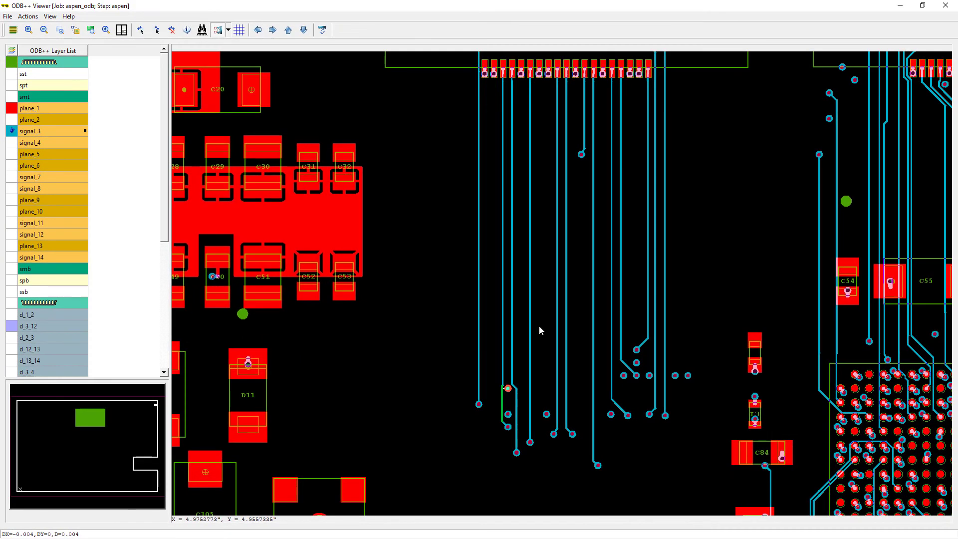
# Measure the spacing between two neighbouring nets among the vertical signal_3 traces to the right of D11.
pyautogui.click(228, 30)
pyautogui.click(228, 31)
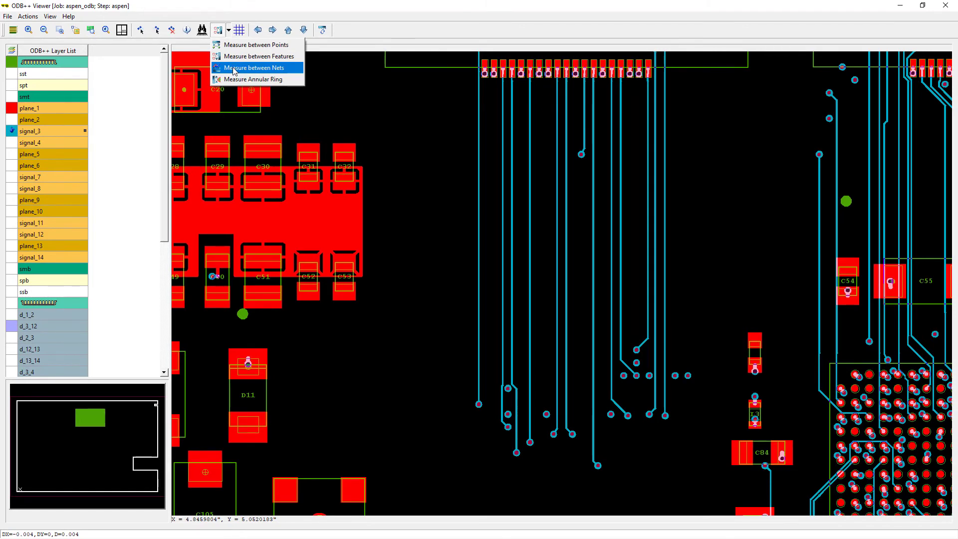
pyautogui.click(254, 68)
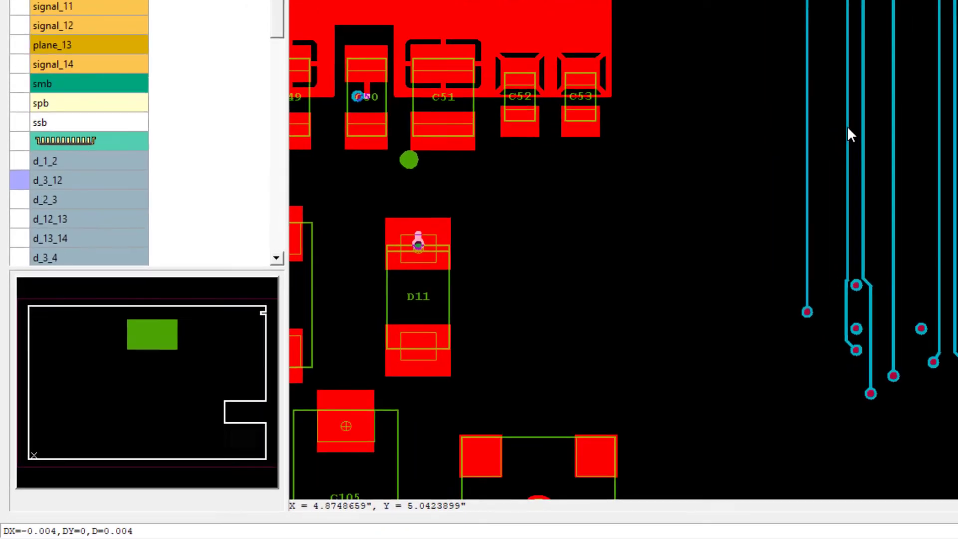
pyautogui.click(616, 245)
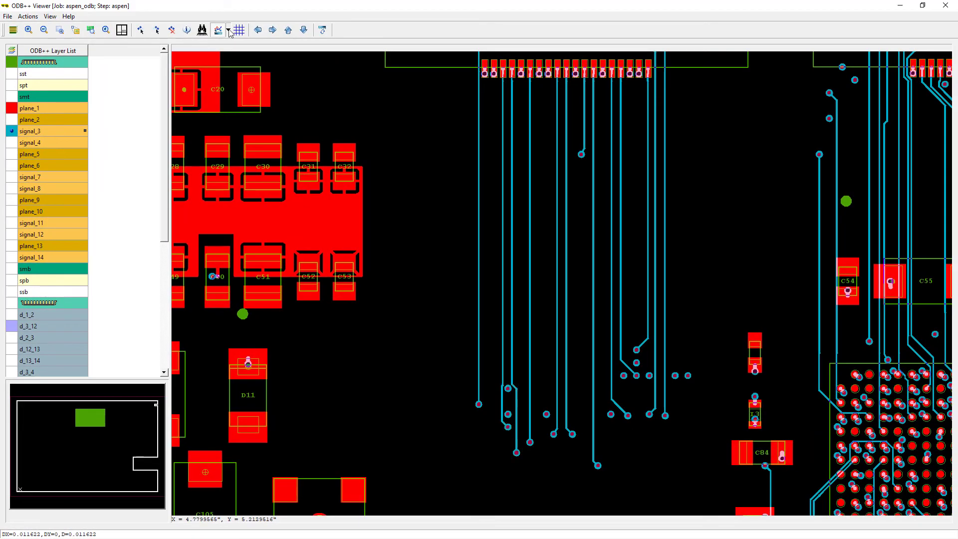
# Measure the annular ring of the via between the two closely spaced signal_3 traces, using its d_3_12 drill hole.
pyautogui.click(228, 30)
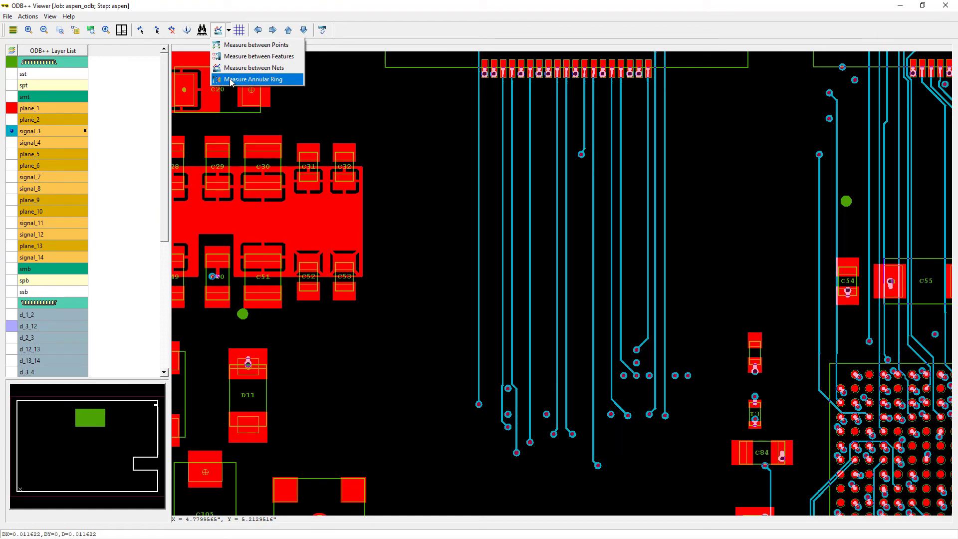
pyautogui.click(250, 79)
pyautogui.scroll(5, 509, 389)
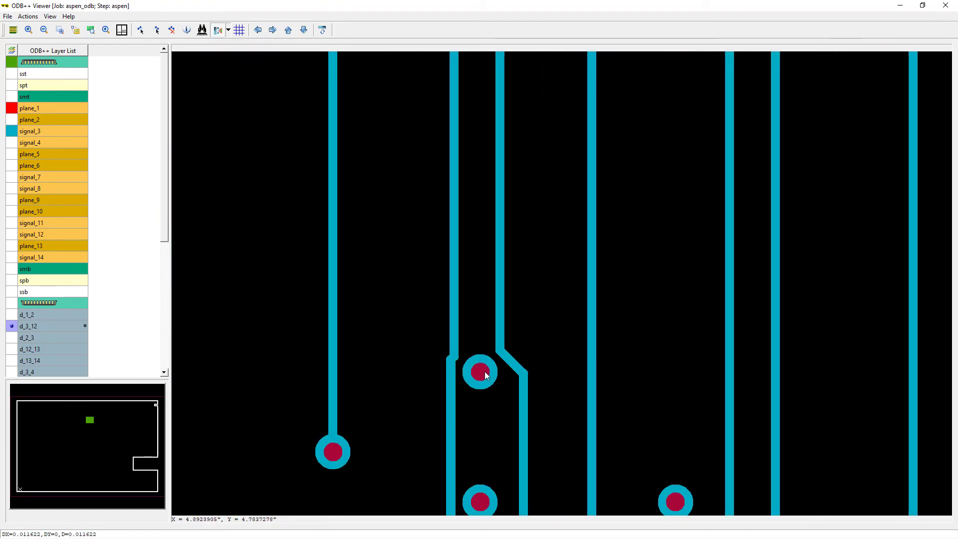
pyautogui.click(484, 373)
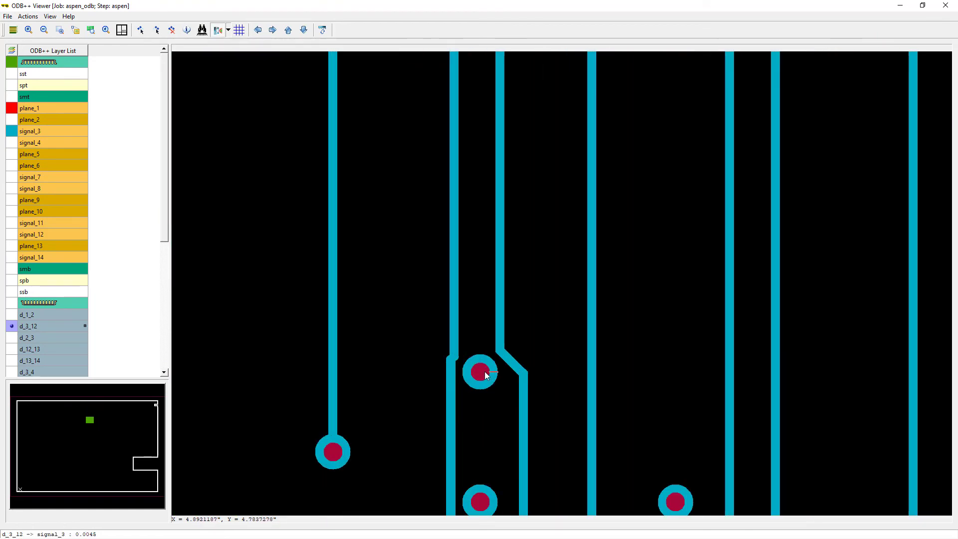